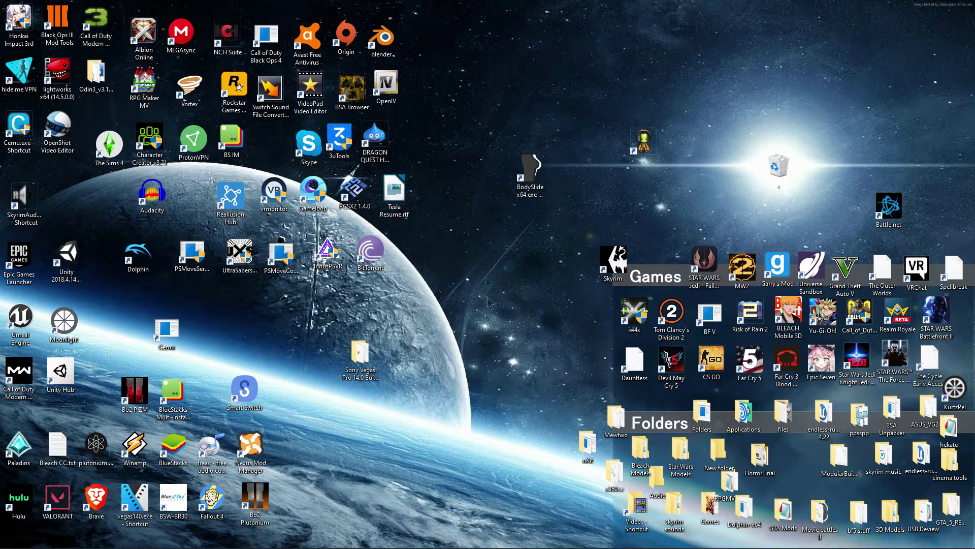
- Bring up the Vortex mod manager window from the desktop
{"action": "left_click", "coordinate": [192, 97]}
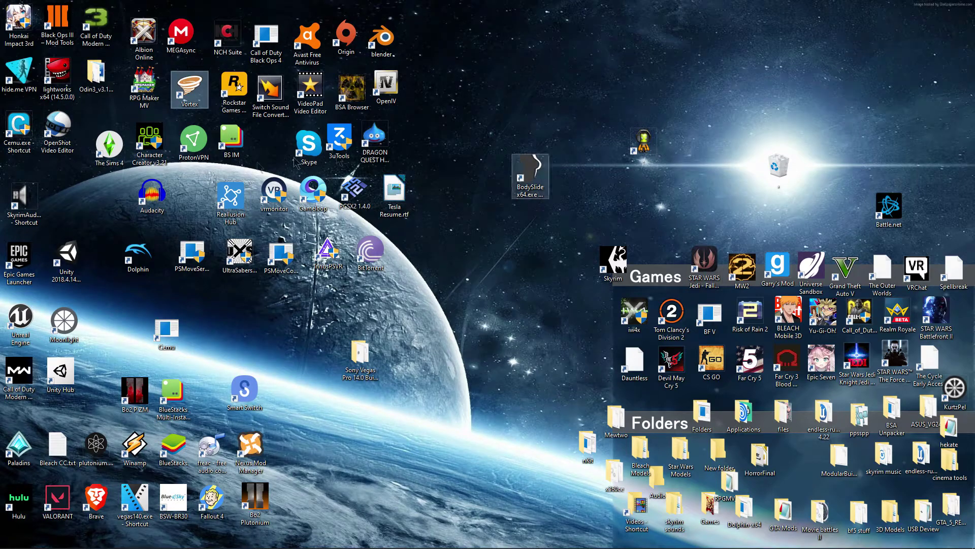
{"action": "mouse_move", "coordinate": [370, 547]}
{"action": "left_click", "coordinate": [328, 541]}
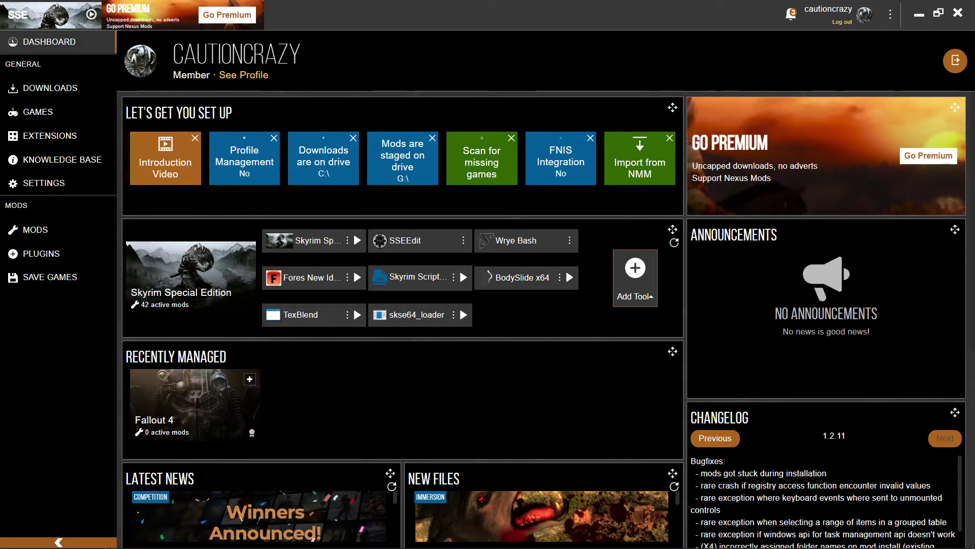
- Open the skse64_2_00_17.7z archive from the Downloads folder and select all the files inside its main folder
{"action": "key", "text": "super"}
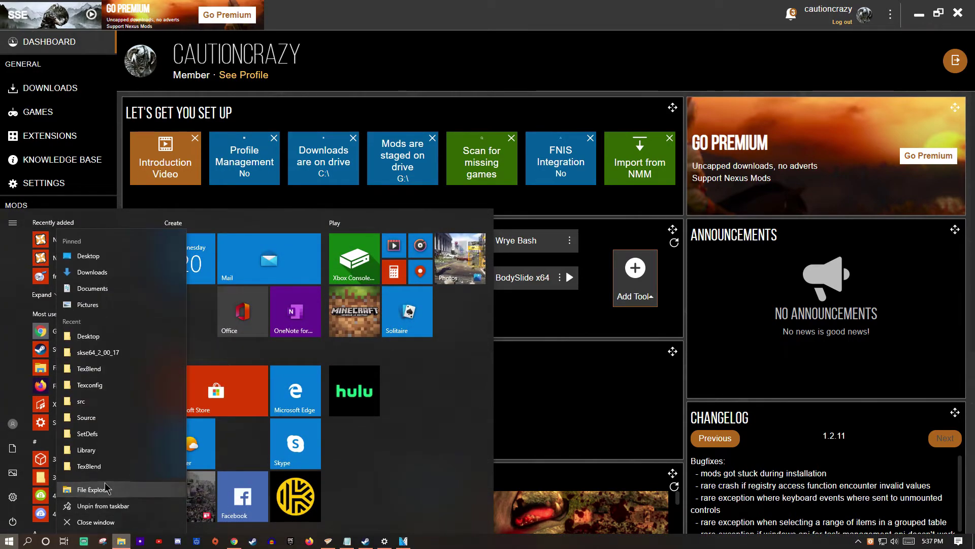
{"action": "left_click", "coordinate": [94, 493]}
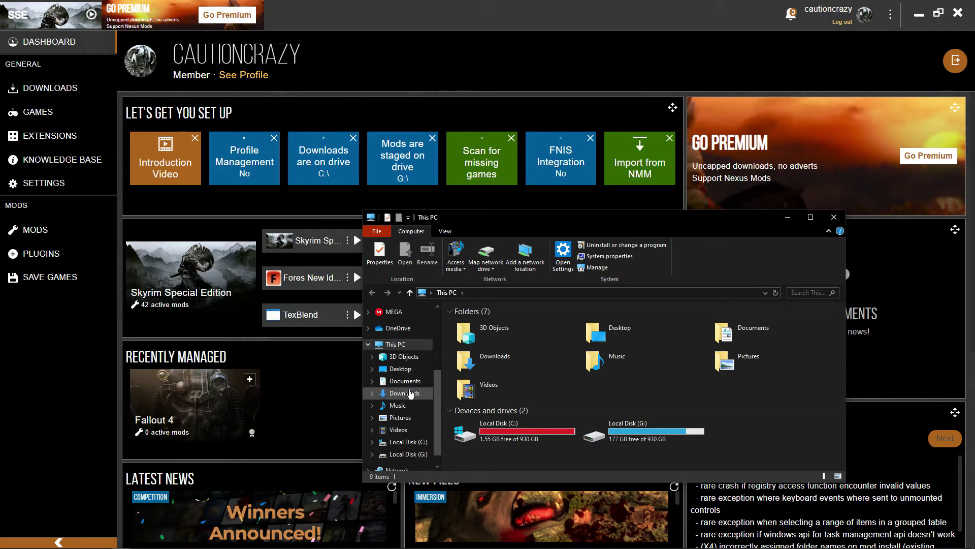
{"action": "left_click", "coordinate": [403, 393]}
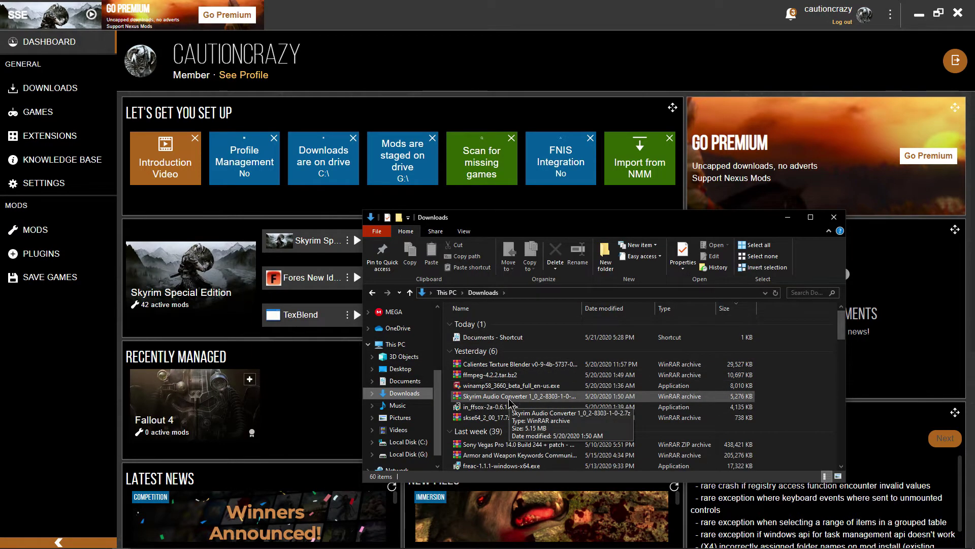
{"action": "double_click", "coordinate": [505, 418]}
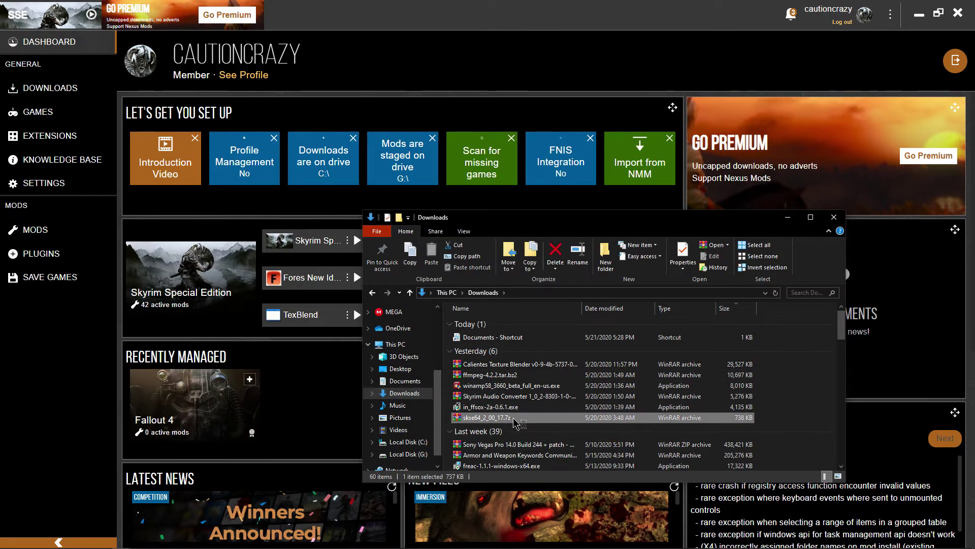
{"action": "double_click", "coordinate": [312, 359]}
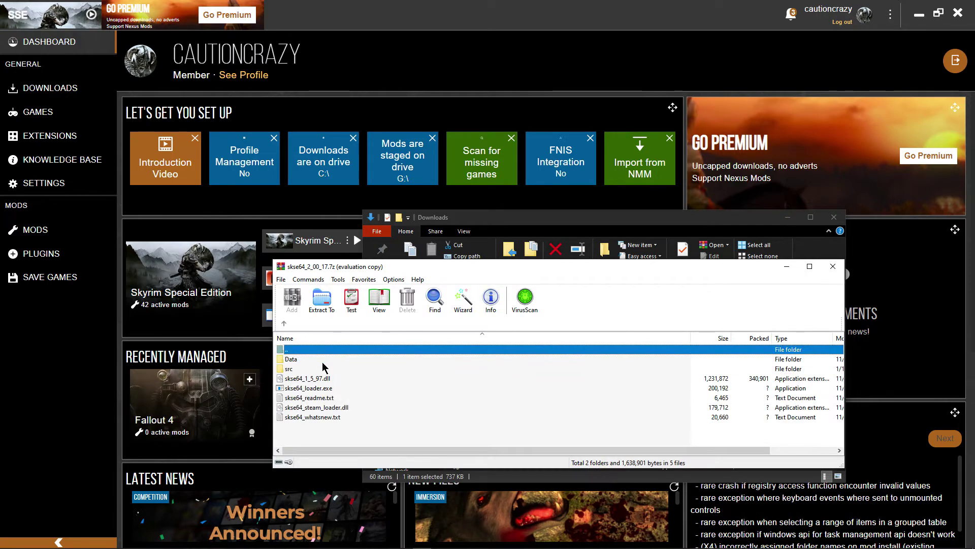
{"action": "left_click", "coordinate": [636, 328]}
{"action": "left_click_drag", "start_coordinate": [312, 432], "coordinate": [331, 394]}
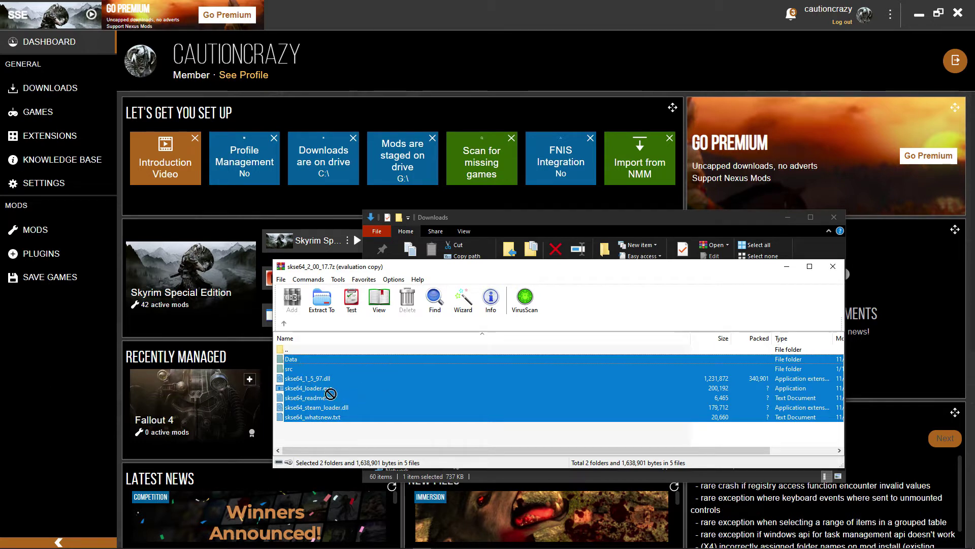
- Open the Skyrim Special Edition install folder in another File Explorer window through the common shortcut on Local Disk (G:), and look over its files
{"action": "left_click_drag", "start_coordinate": [290, 546], "coordinate": [354, 417]}
{"action": "left_click_drag", "start_coordinate": [449, 407], "coordinate": [408, 398]}
{"action": "left_click_drag", "start_coordinate": [305, 480], "coordinate": [386, 421]}
{"action": "left_click", "coordinate": [382, 428]}
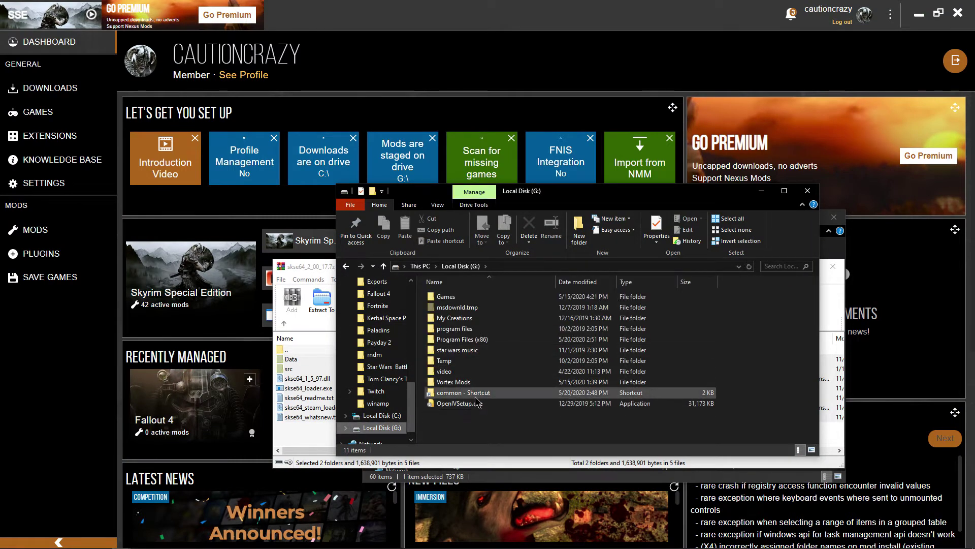
{"action": "double_click", "coordinate": [457, 394]}
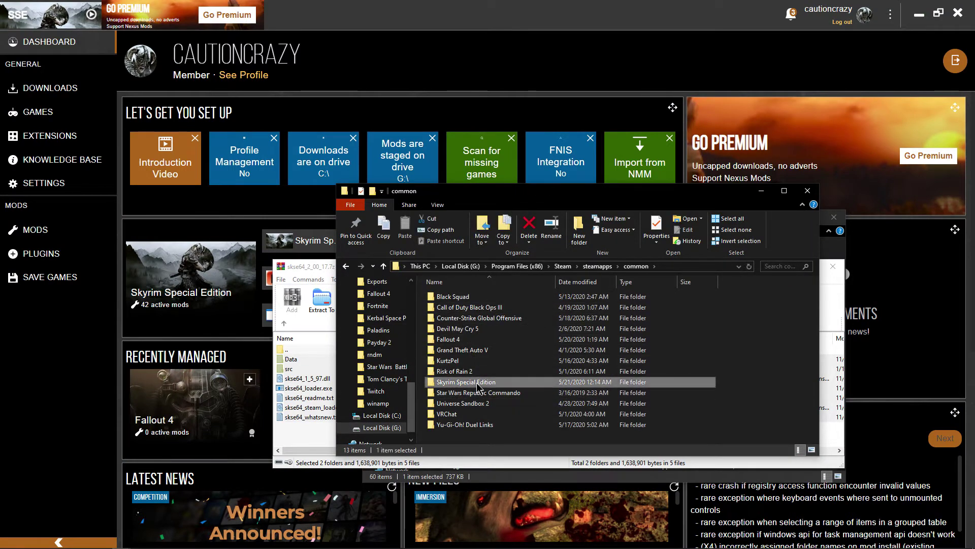
{"action": "double_click", "coordinate": [459, 382]}
{"action": "scroll", "coordinate": [472, 373], "scroll_direction": "down", "scroll_amount": 2}
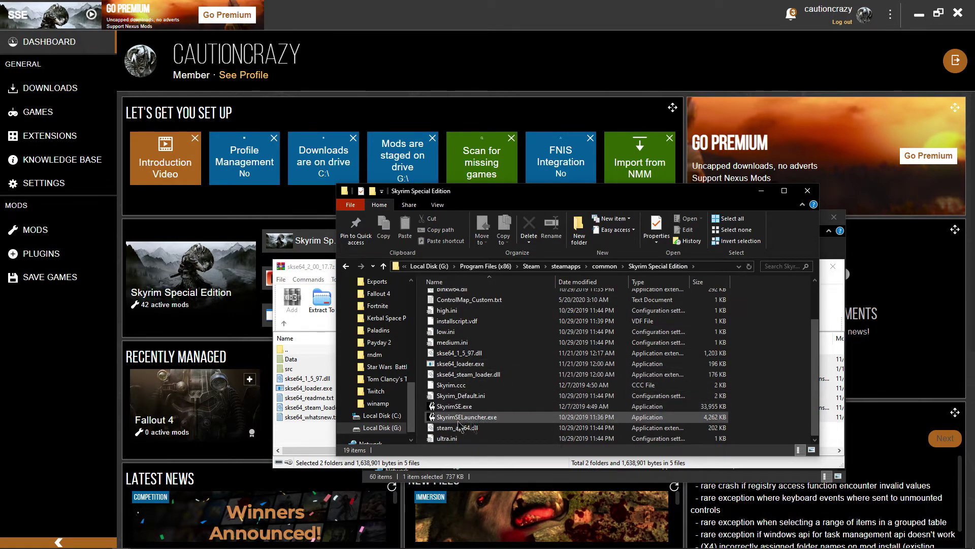
{"action": "scroll", "coordinate": [457, 406], "scroll_direction": "up", "scroll_amount": 1}
{"action": "scroll", "coordinate": [458, 407], "scroll_direction": "down", "scroll_amount": 1}
- Return to the skse64_2_00_17.7z archive window and close it
{"action": "left_click", "coordinate": [298, 431]}
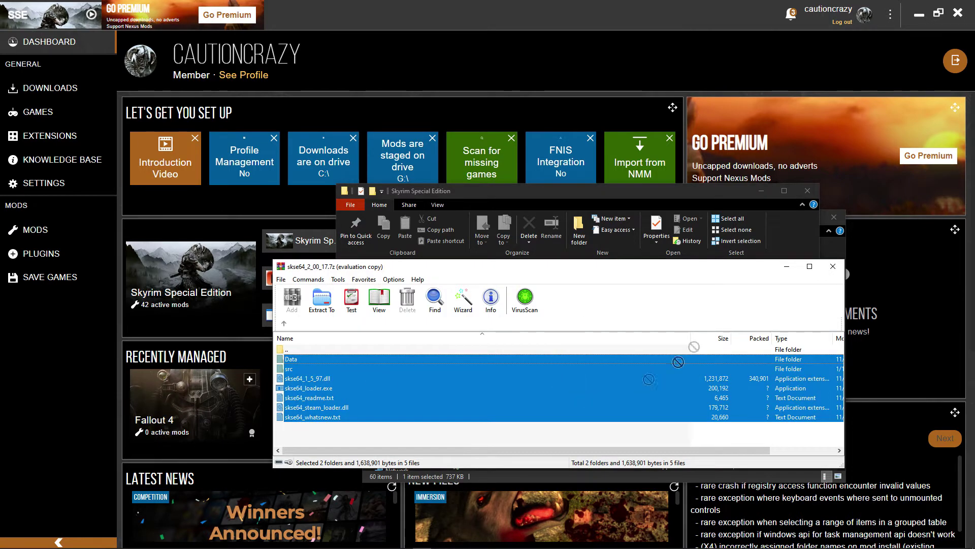
{"action": "left_click_drag", "start_coordinate": [678, 361], "coordinate": [826, 311]}
{"action": "left_click_drag", "start_coordinate": [813, 275], "coordinate": [833, 266]}
{"action": "left_click", "coordinate": [833, 266]}
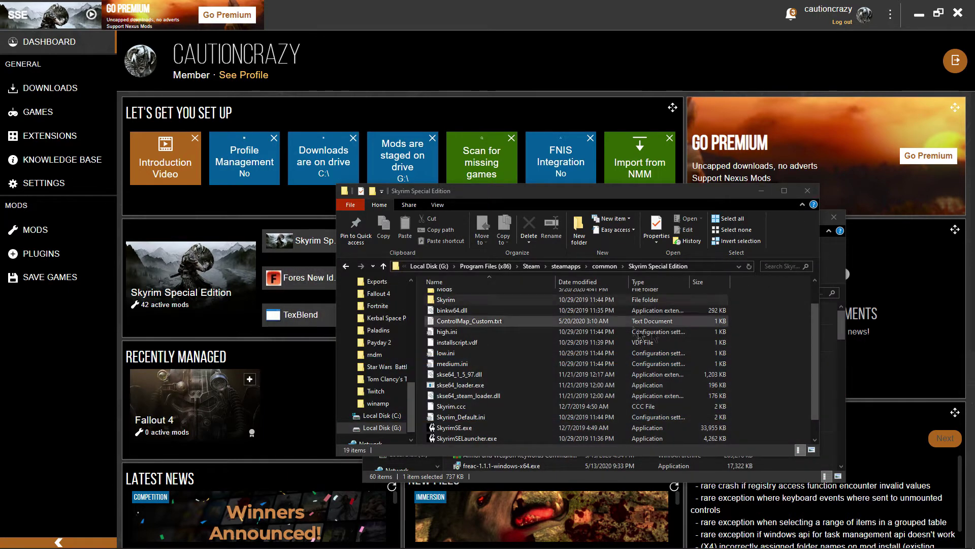
- Select skse64_loader.exe in the Skyrim Special Edition folder and close both File Explorer windows
{"action": "left_click", "coordinate": [486, 386]}
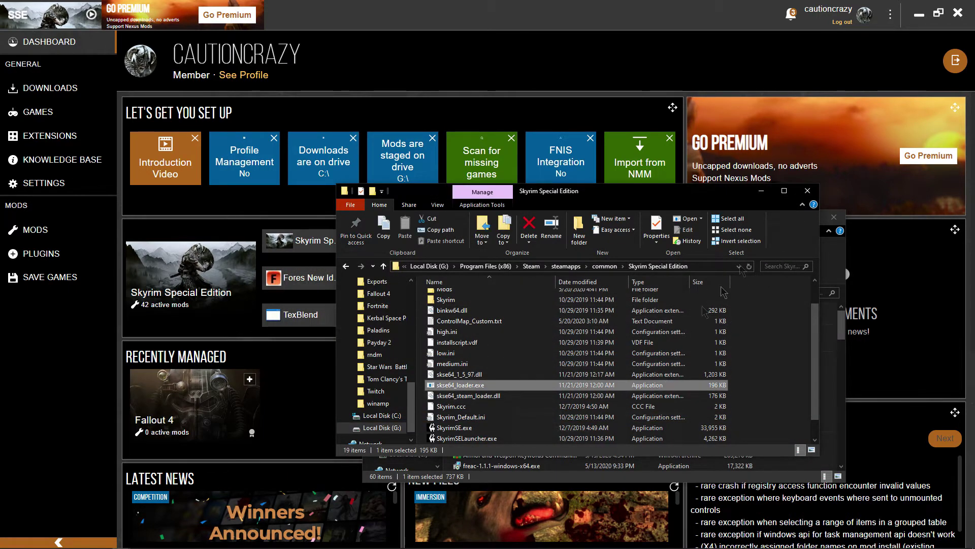
{"action": "left_click", "coordinate": [813, 189]}
{"action": "left_click", "coordinate": [834, 217]}
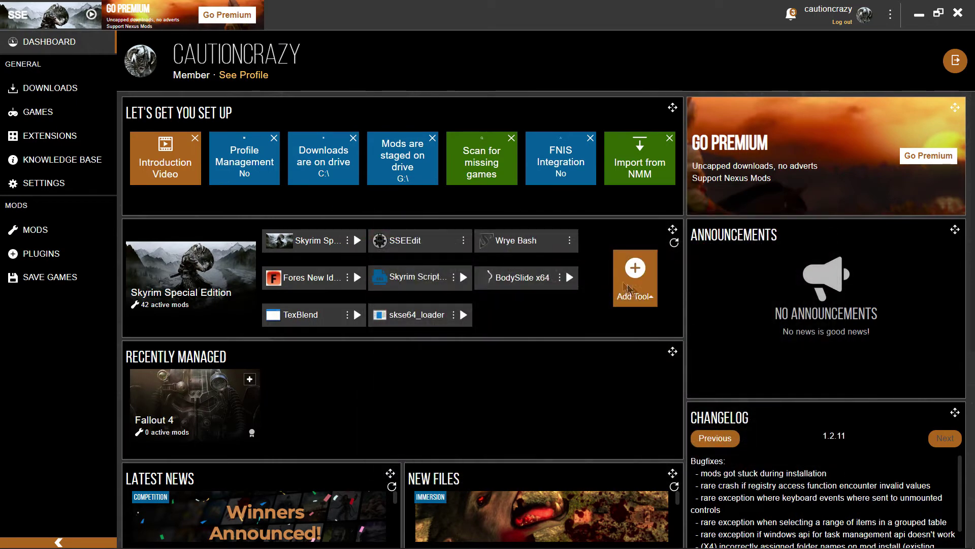
- Add skse64_loader.exe from the Skyrim Special Edition folder as a new dashboard tool, and remove the duplicate skse64_loader entry
{"action": "left_click", "coordinate": [644, 236]}
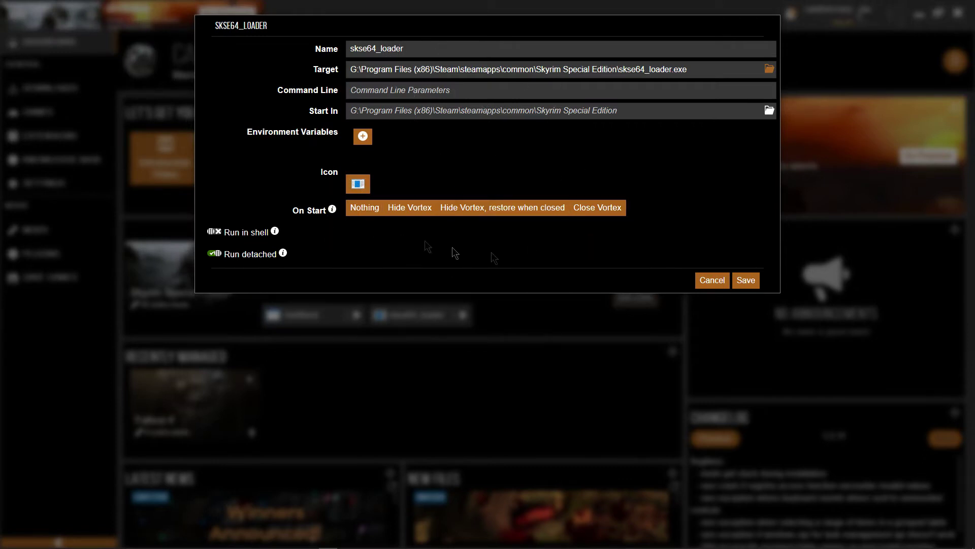
{"action": "left_click", "coordinate": [745, 280]}
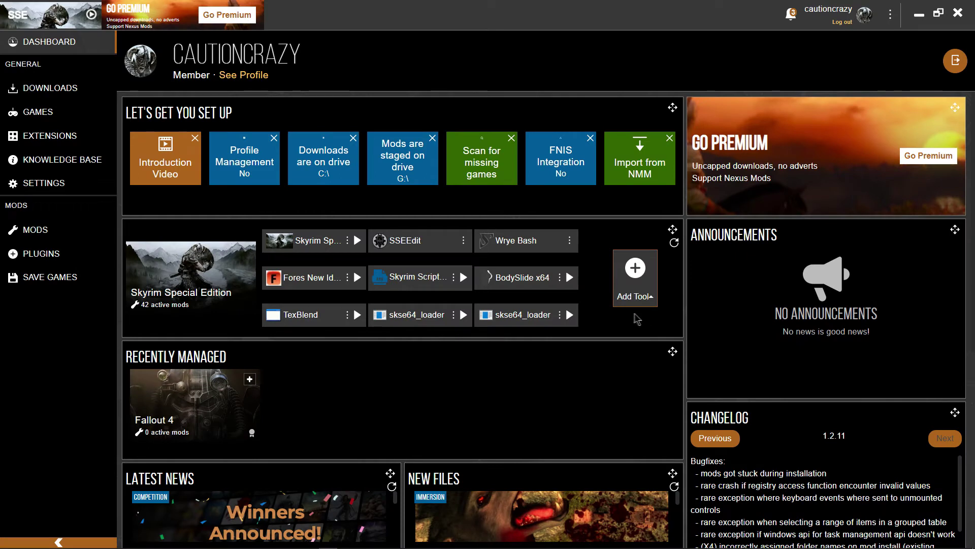
{"action": "left_click", "coordinate": [559, 314]}
{"action": "left_click", "coordinate": [549, 363]}
- Launch Skyrim through the skse64_loader dashboard tool and look through its main menu without continuing the last saved game
{"action": "left_click", "coordinate": [463, 314]}
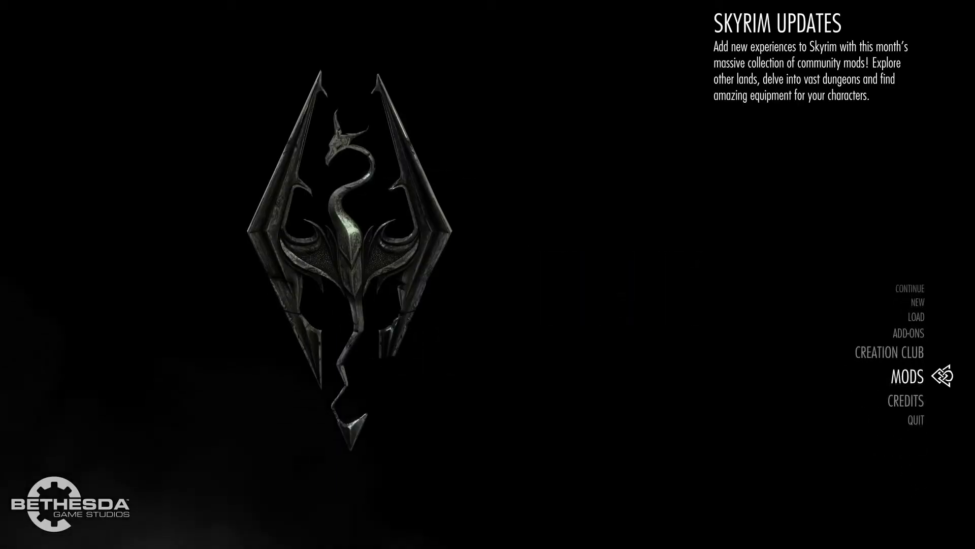
{"action": "key", "text": "Up"}
{"action": "key", "text": "Up"}
{"action": "key", "text": "Down"}
{"action": "key", "text": "Down"}
{"action": "key", "text": "Down"}
{"action": "key", "text": "Down"}
{"action": "key", "text": "Up"}
{"action": "key", "text": "Up"}
{"action": "key", "text": "Up"}
{"action": "key", "text": "Up"}
{"action": "key", "text": "Up"}
{"action": "key", "text": "Up"}
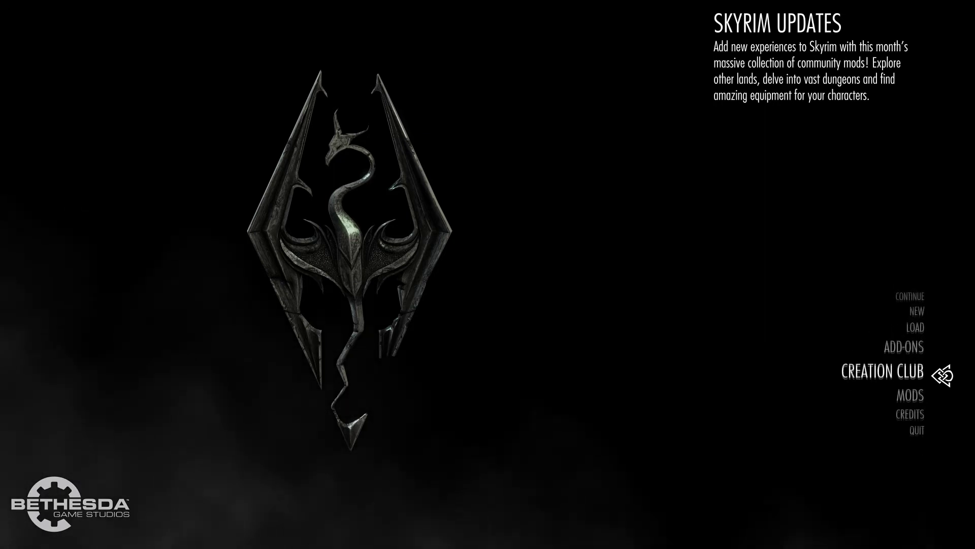
{"action": "key", "text": "Down"}
{"action": "key", "text": "Down"}
{"action": "key", "text": "Down"}
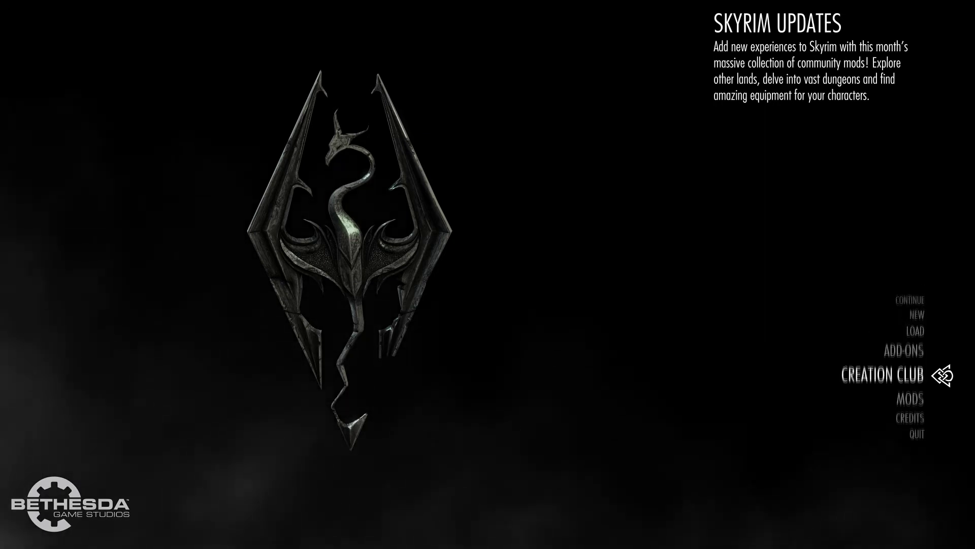
{"action": "key", "text": "Up"}
{"action": "key", "text": "Up"}
{"action": "key", "text": "Up"}
{"action": "key", "text": "Up"}
{"action": "key", "text": "Return"}
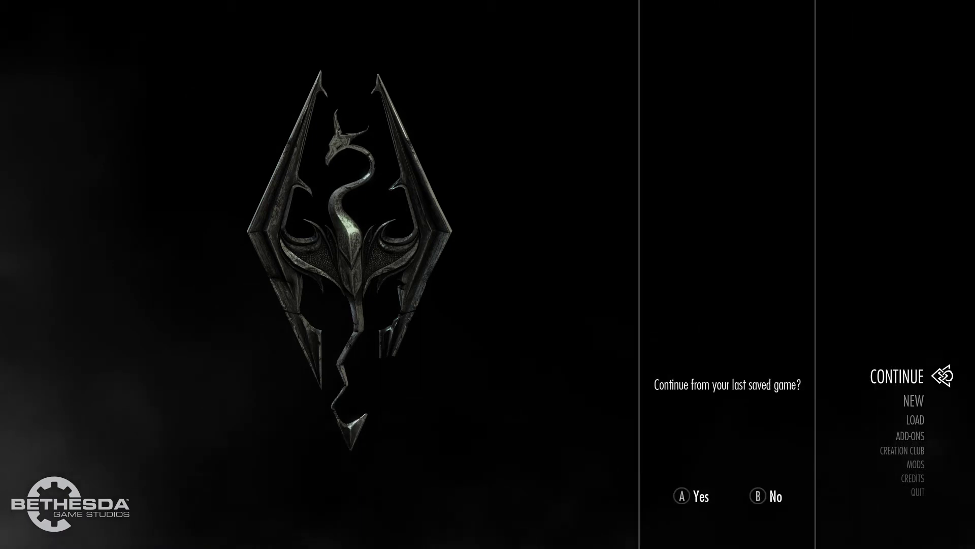
{"action": "key", "text": "Escape"}
- Quit Skyrim to the desktop from the main menu
{"action": "key", "text": "Down"}
{"action": "key", "text": "Down"}
{"action": "key", "text": "Down"}
{"action": "key", "text": "Down"}
{"action": "key", "text": "Down"}
{"action": "key", "text": "Down"}
{"action": "key", "text": "Down"}
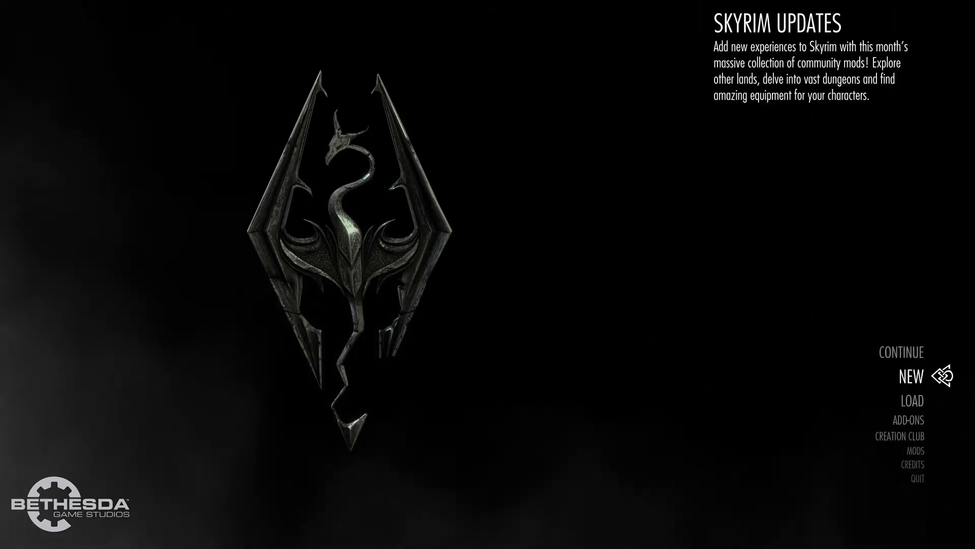
{"action": "key", "text": "Return"}
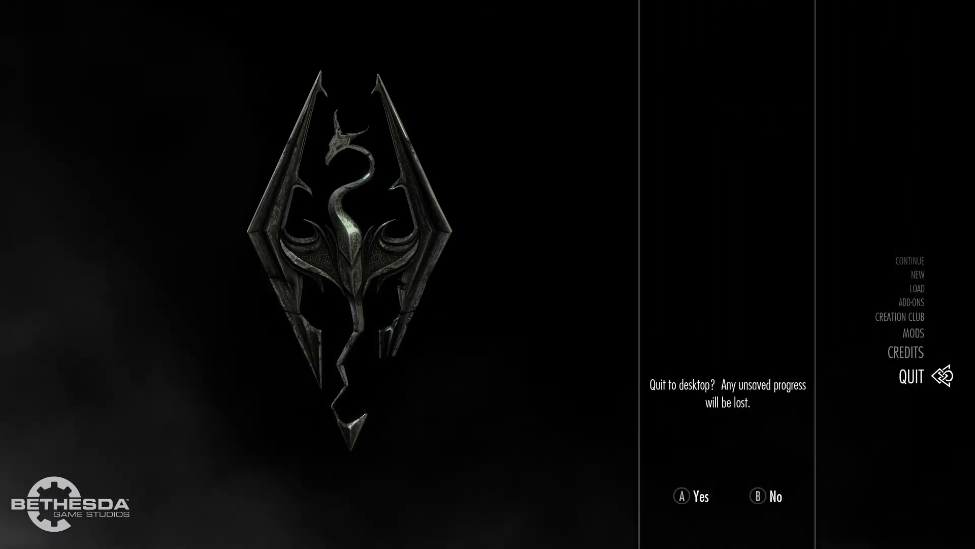
{"action": "key", "text": "Return"}
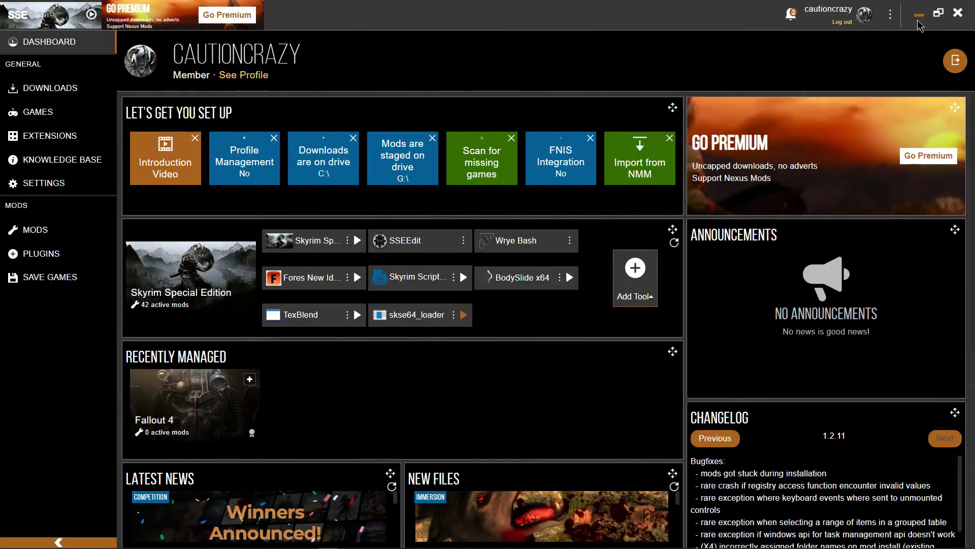
- Minimize Vortex and switch to Steam to launch skse64_loader from the library
{"action": "left_click", "coordinate": [863, 32]}
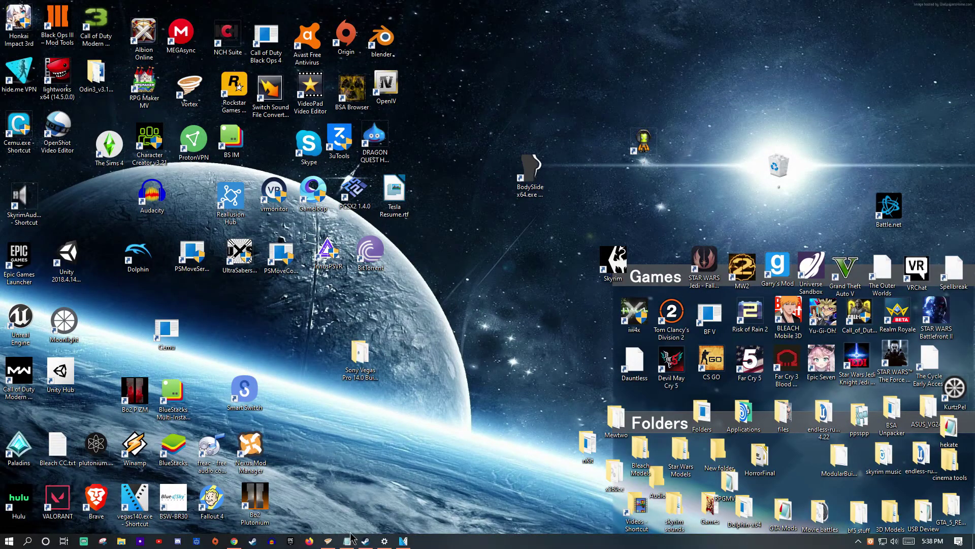
{"action": "left_click", "coordinate": [348, 545]}
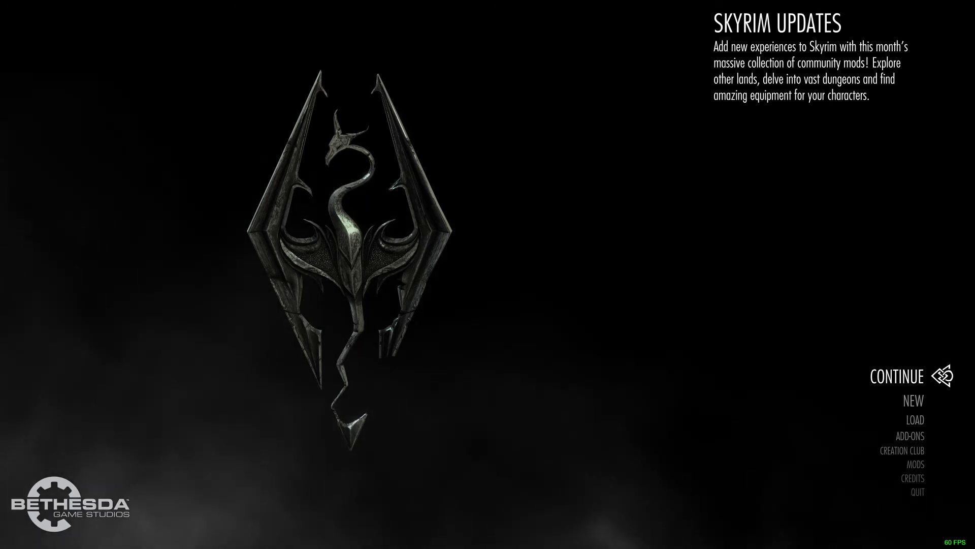
- Quit the Steam-launched Skyrim session to the desktop
{"action": "key", "text": "Down"}
{"action": "key", "text": "Down"}
{"action": "key", "text": "Down"}
{"action": "key", "text": "Down"}
{"action": "key", "text": "Down"}
{"action": "key", "text": "Down"}
{"action": "key", "text": "Down"}
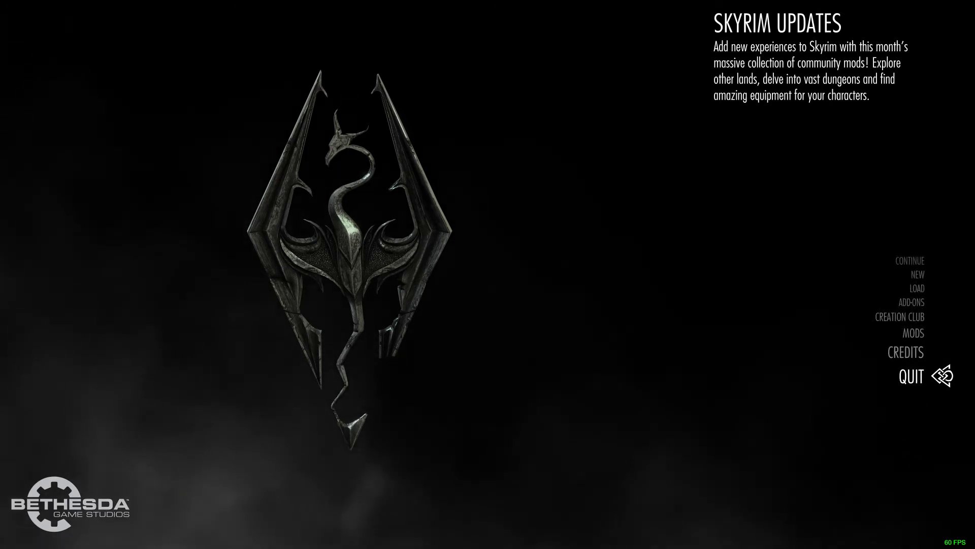
{"action": "key", "text": "Return"}
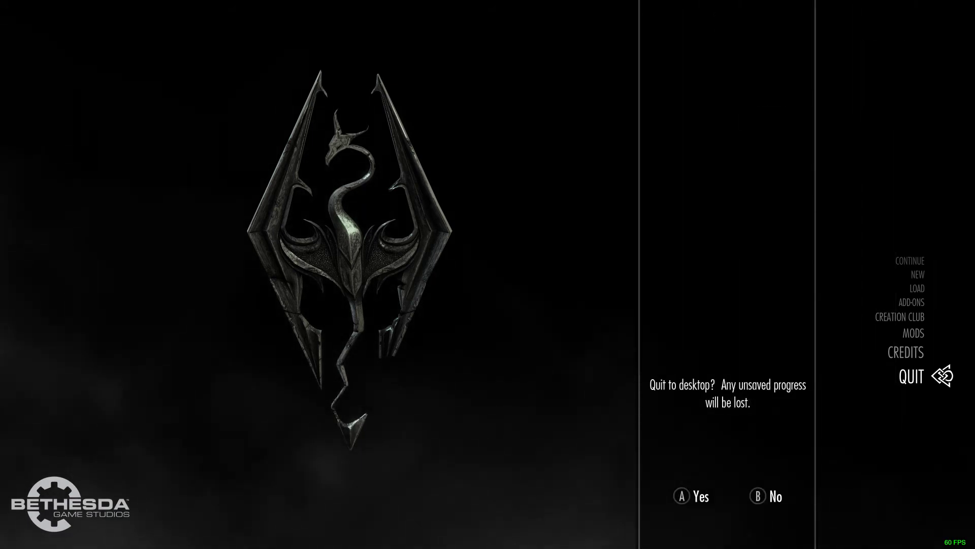
{"action": "key", "text": "Return"}
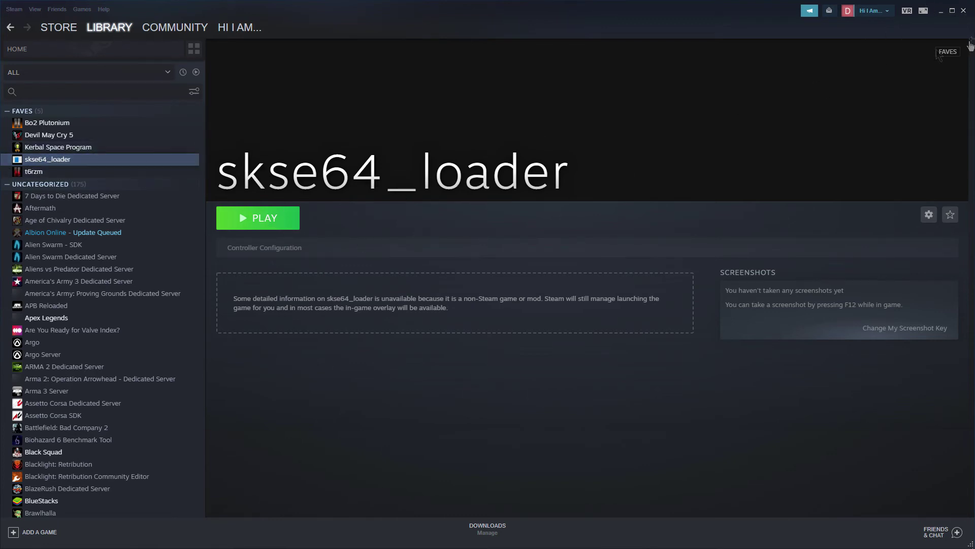
- Minimize Steam and switch back to the Vortex dashboard
{"action": "left_click", "coordinate": [942, 10]}
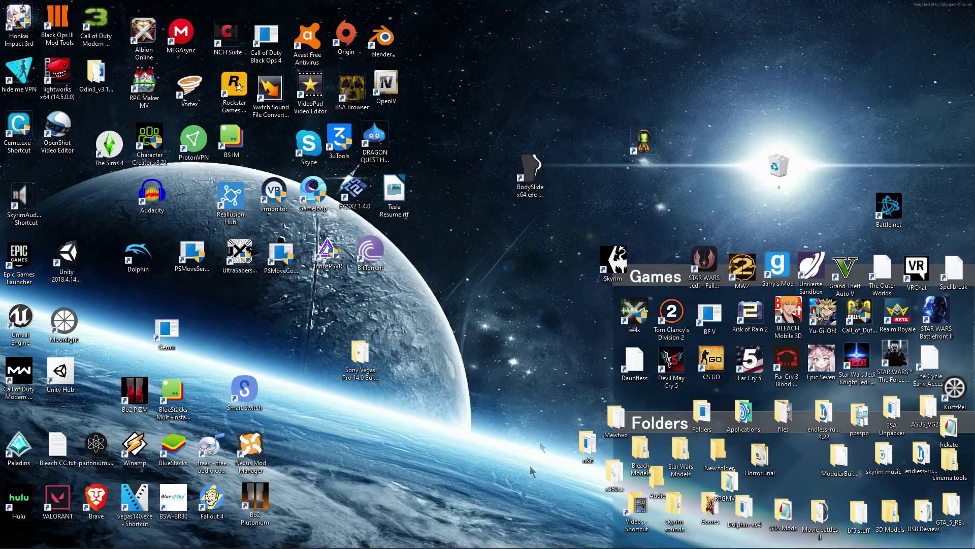
{"action": "left_click", "coordinate": [269, 540]}
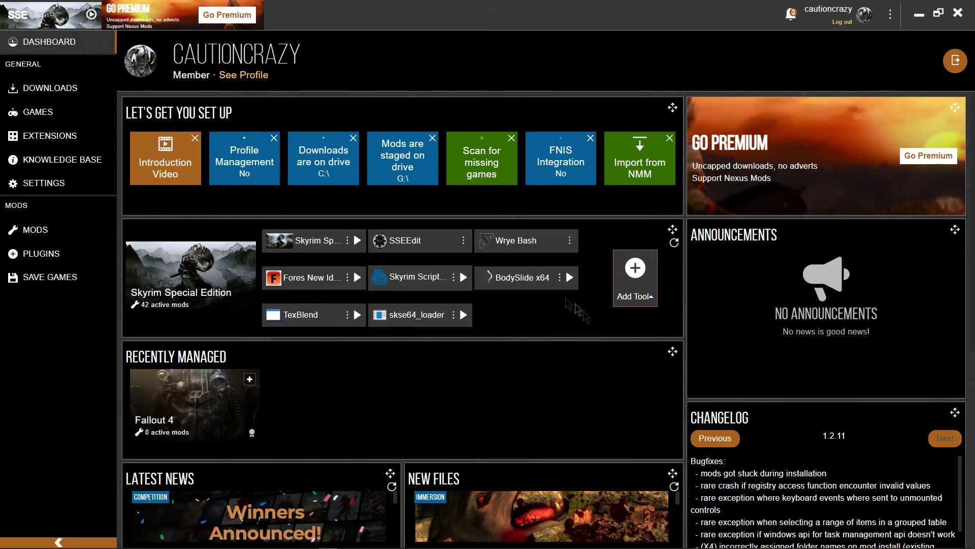
- Switch to Steam, search the library for "sky", and view the options for The Elder Scrolls V: Skyrim Special Edition
{"action": "mouse_move", "coordinate": [284, 546]}
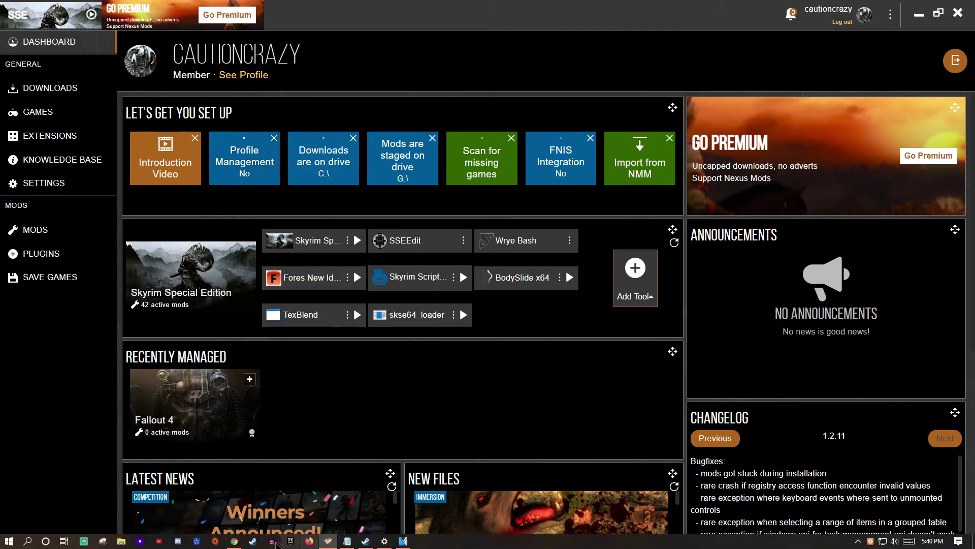
{"action": "left_click", "coordinate": [366, 542]}
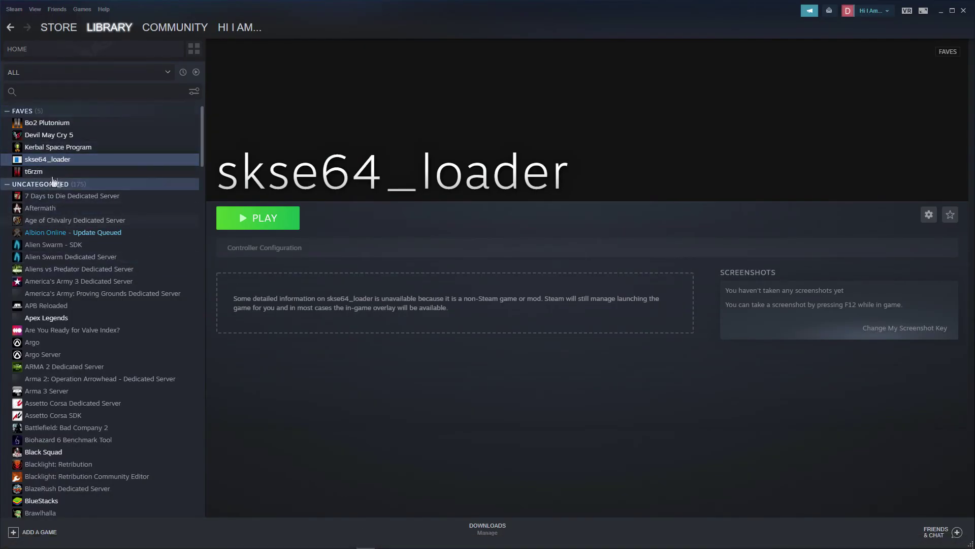
{"action": "left_click", "coordinate": [80, 74]}
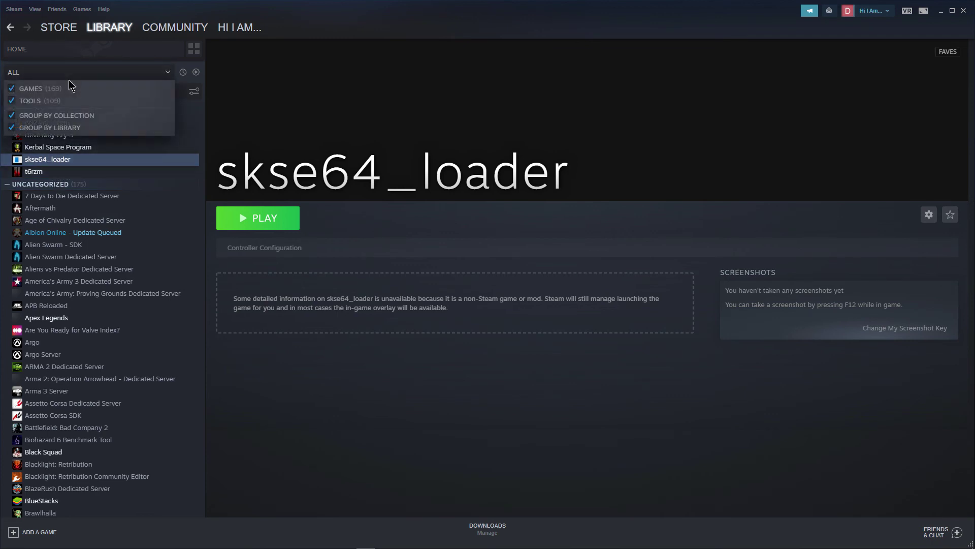
{"action": "left_click", "coordinate": [96, 92]}
{"action": "type", "text": "sky"}
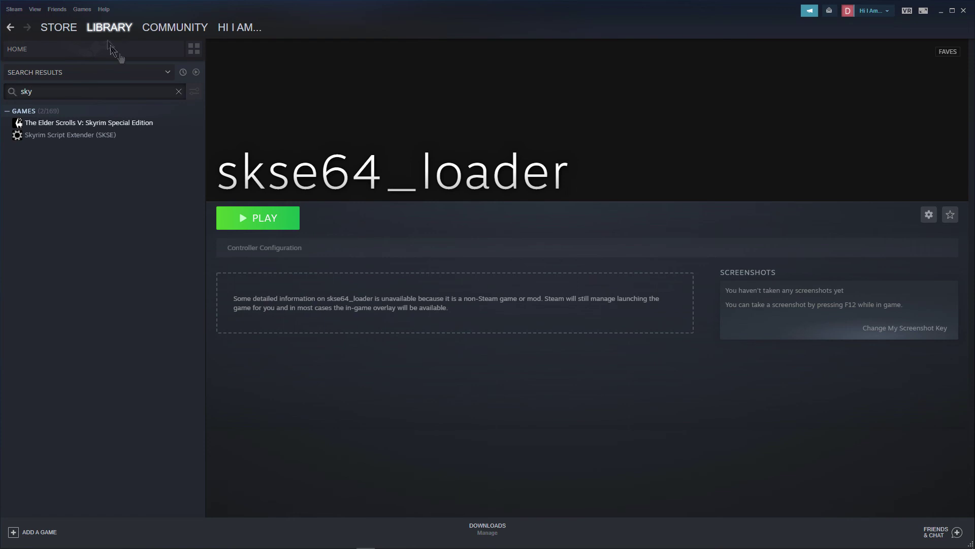
{"action": "right_click", "coordinate": [144, 123]}
{"action": "mouse_move", "coordinate": [201, 160]}
{"action": "left_click", "coordinate": [89, 223]}
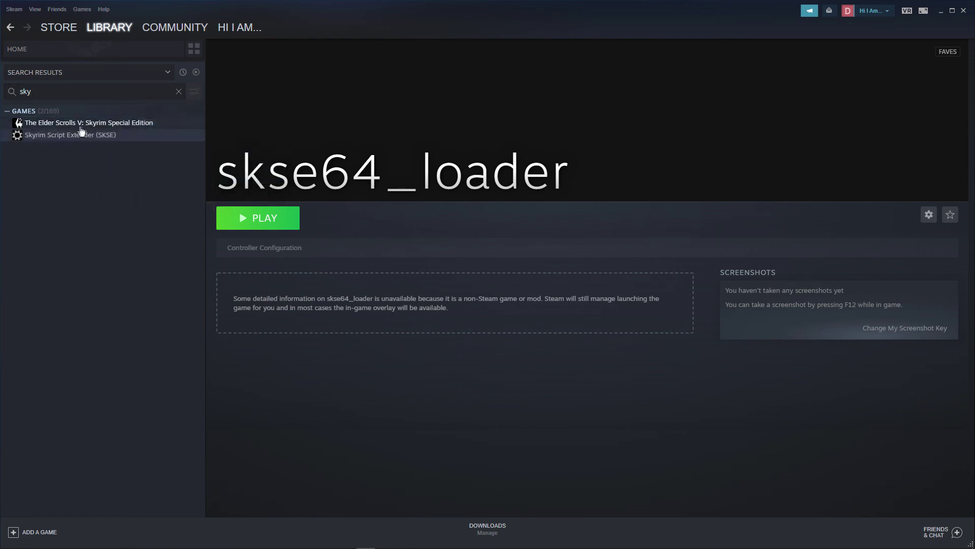
- Clear the Steam library search and minimize Steam to return to Vortex
{"action": "double_click", "coordinate": [53, 92]}
{"action": "key", "text": "BackSpace"}
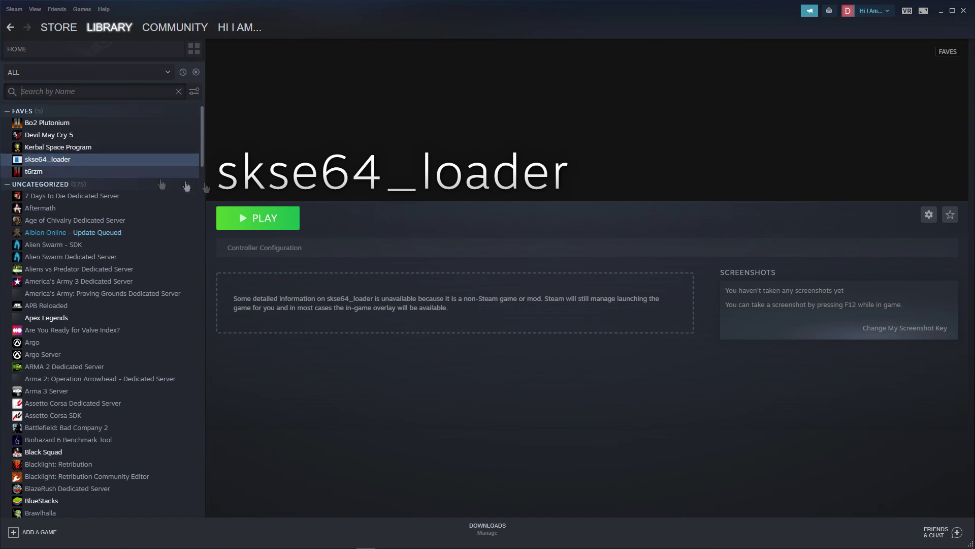
{"action": "scroll", "coordinate": [77, 158], "scroll_direction": "down", "scroll_amount": 2}
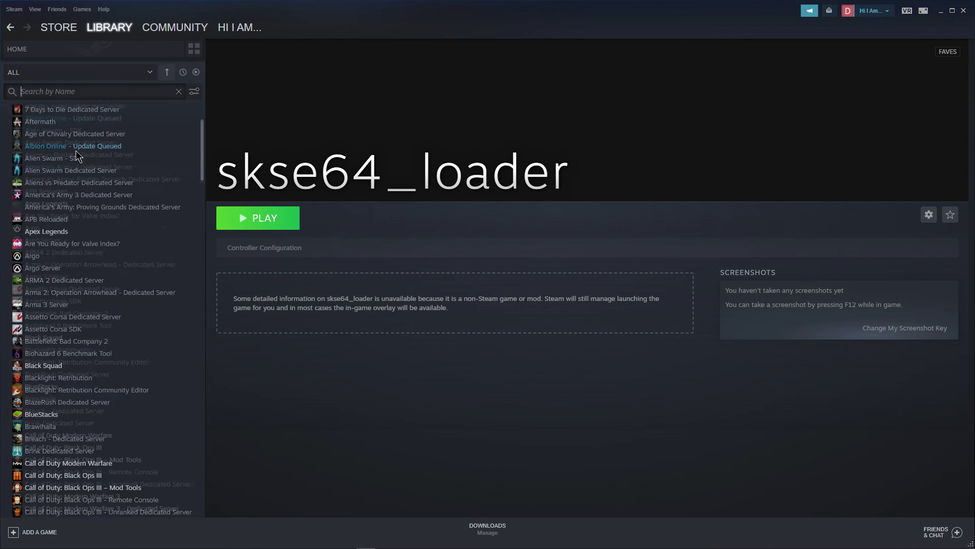
{"action": "scroll", "coordinate": [76, 158], "scroll_direction": "up", "scroll_amount": 2}
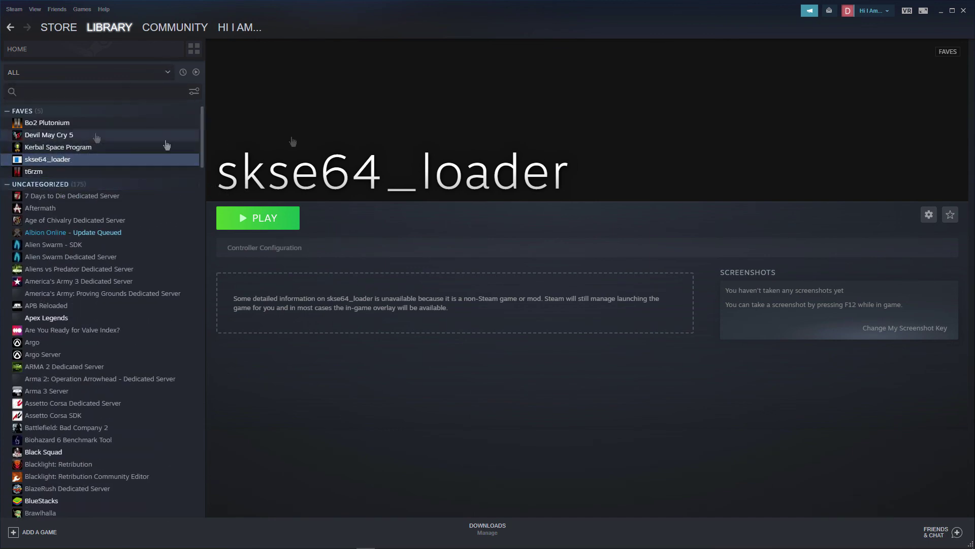
{"action": "left_click", "coordinate": [940, 11]}
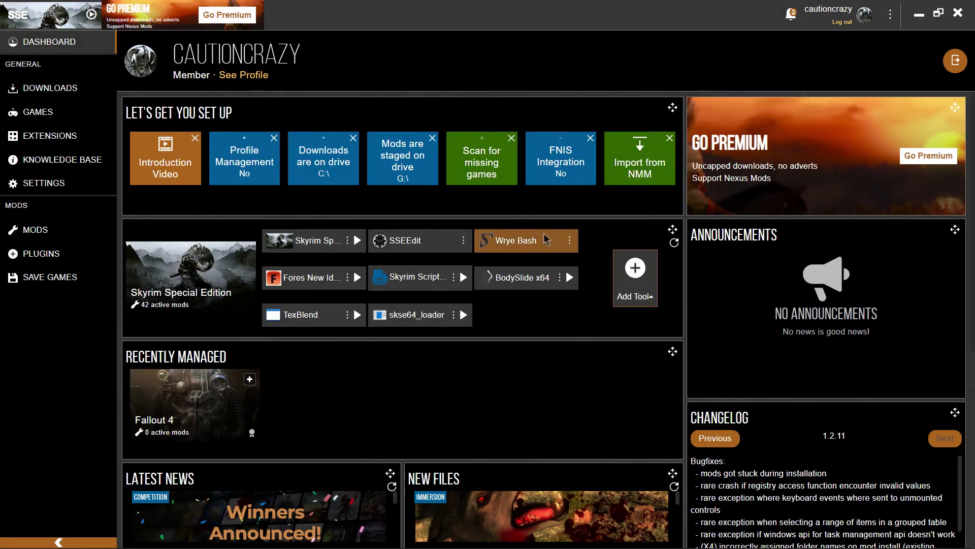